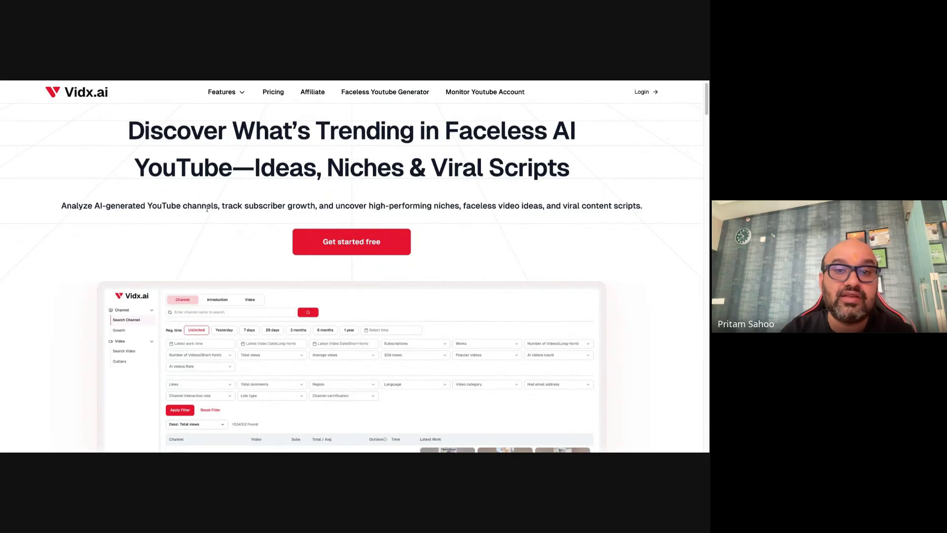
Look through the Vidx.ai home page sections on channel discovery, AI videos and Shorts, channel growth tracking and viral video cloning.
scroll(207, 209, down, 1)
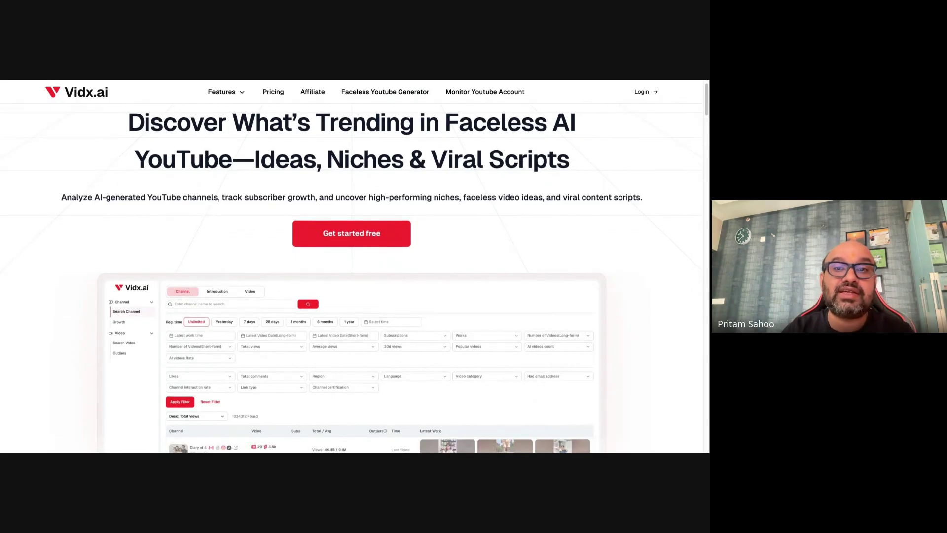
scroll(354, 277, down, 6)
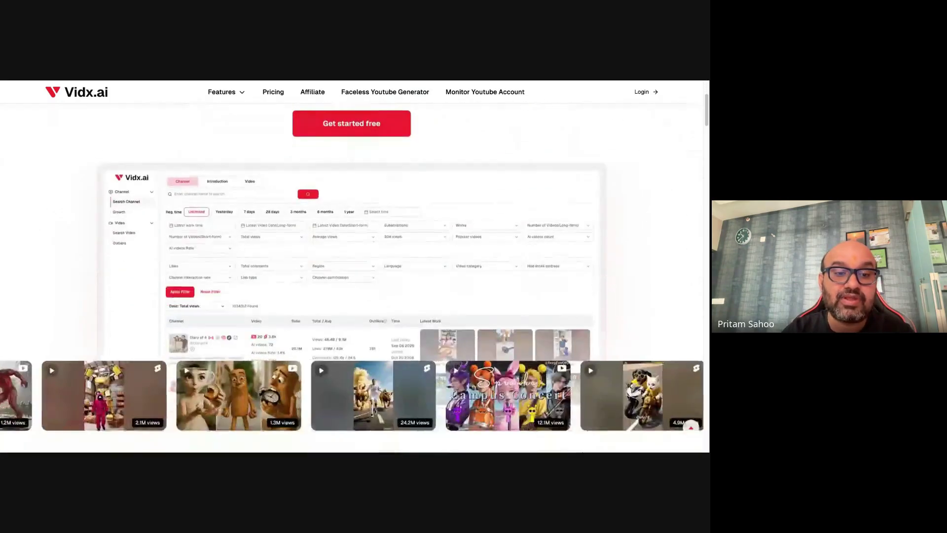
scroll(233, 227, down, 2)
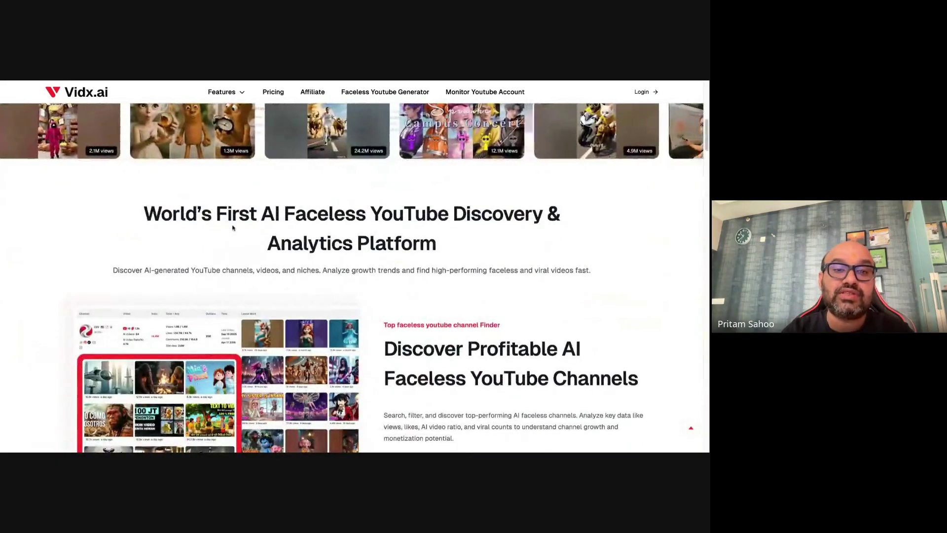
scroll(233, 227, down, 5)
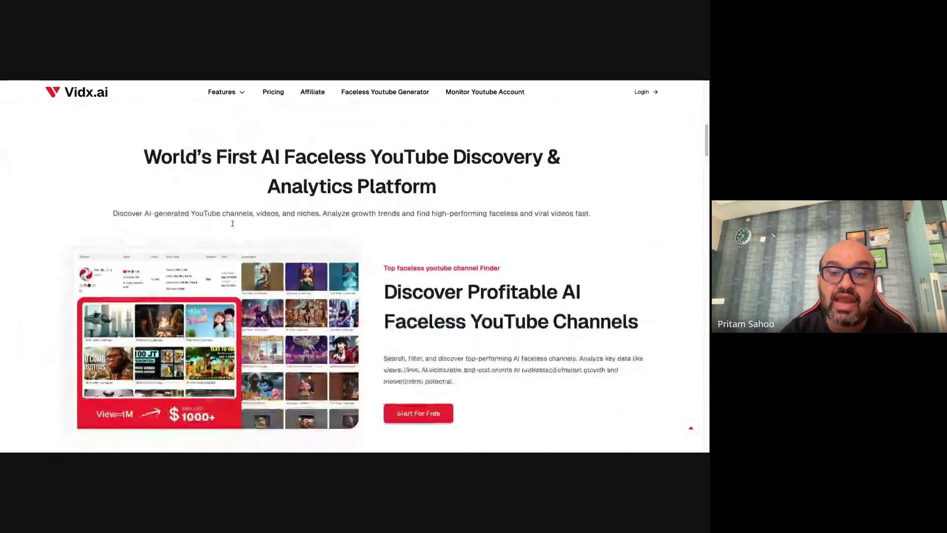
scroll(232, 223, down, 3)
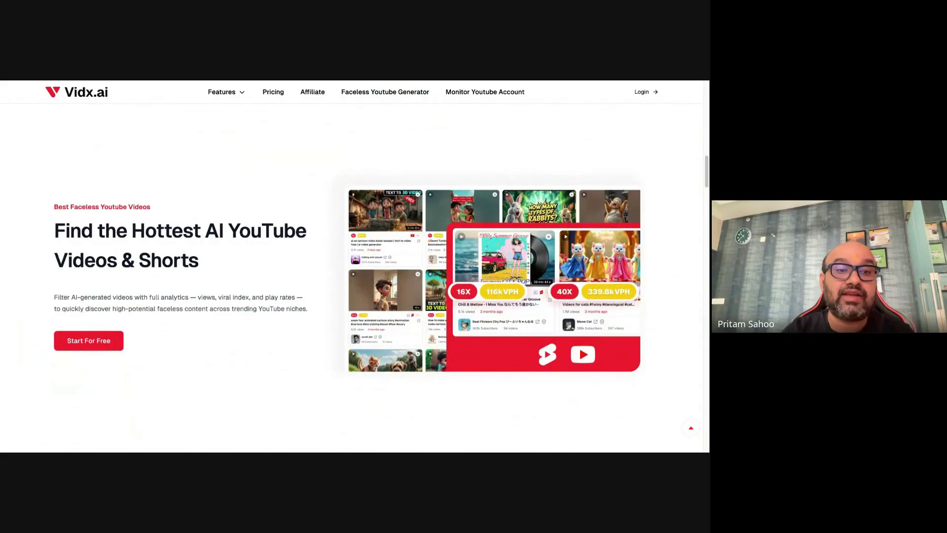
scroll(355, 267, down, 5)
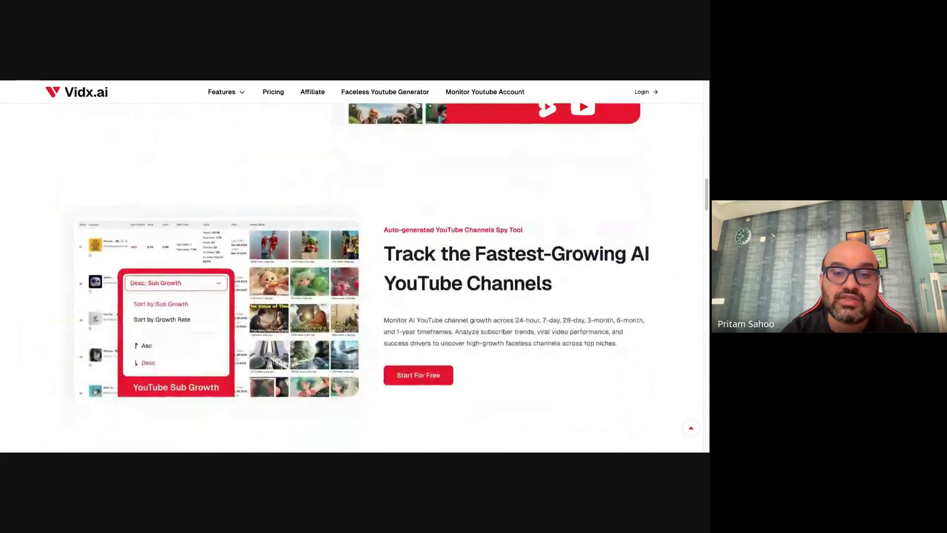
scroll(355, 266, down, 2)
scroll(355, 267, down, 2)
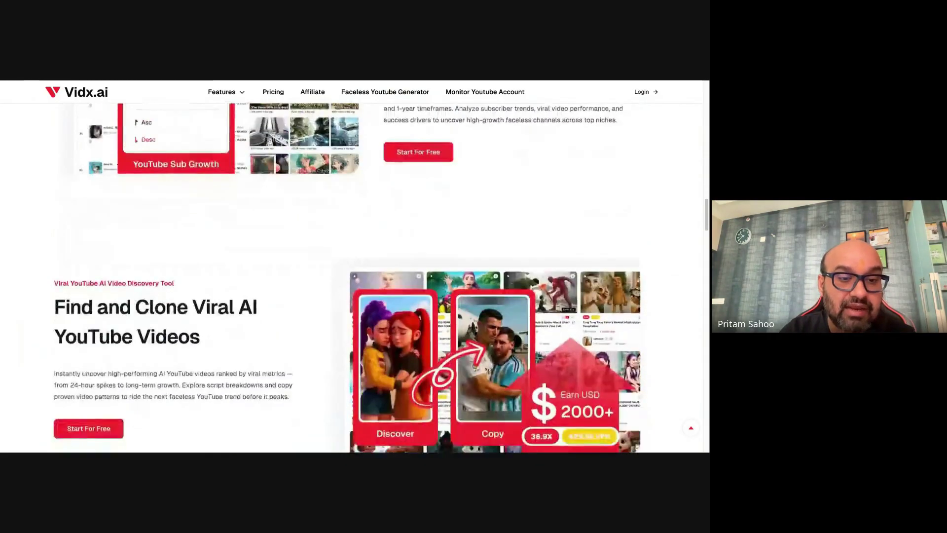
scroll(356, 266, down, 1)
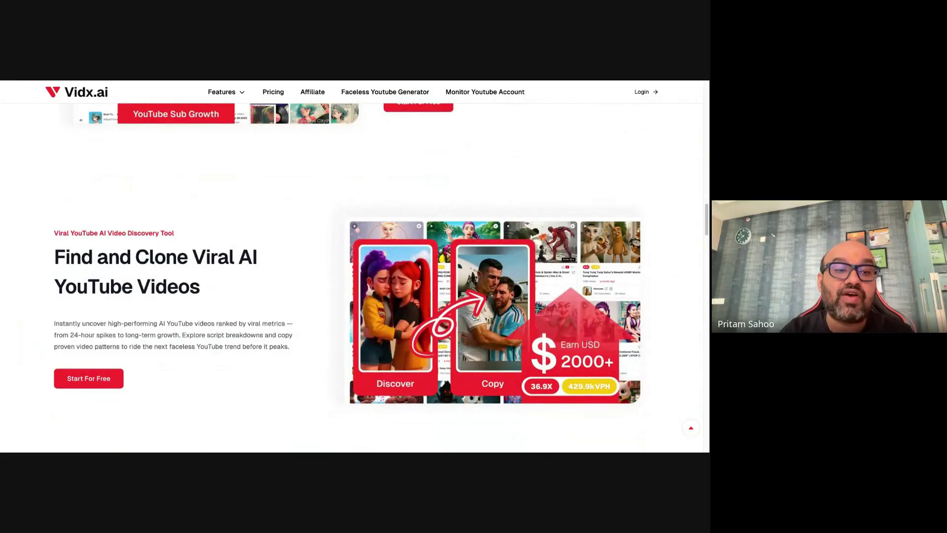
Review the monthly Basic, Vip and Trial pricing plans on the home page.
scroll(355, 266, down, 15)
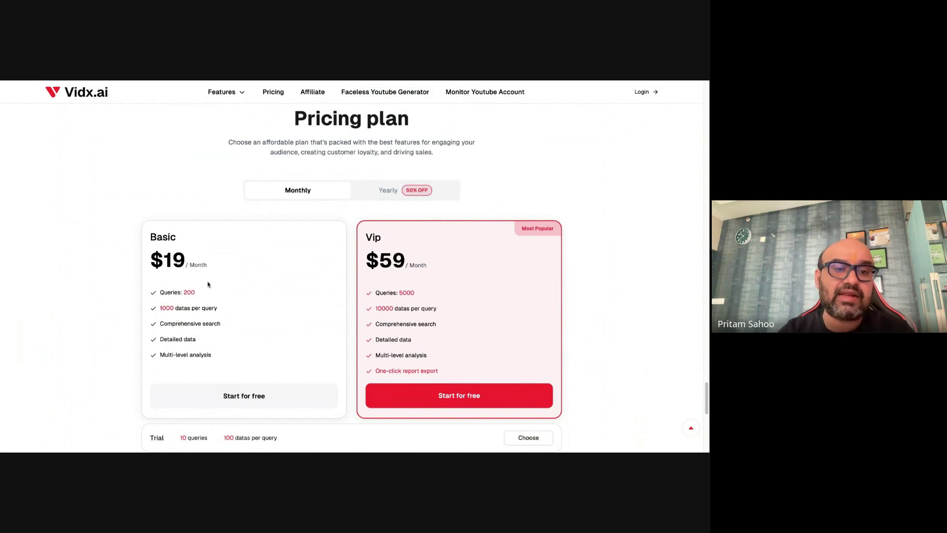
scroll(207, 284, down, 1)
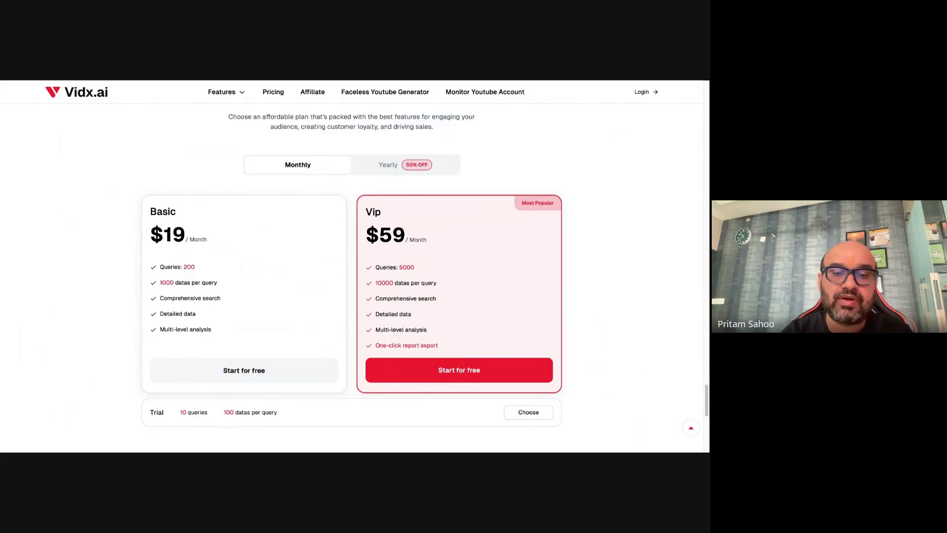
scroll(307, 350, down, 1)
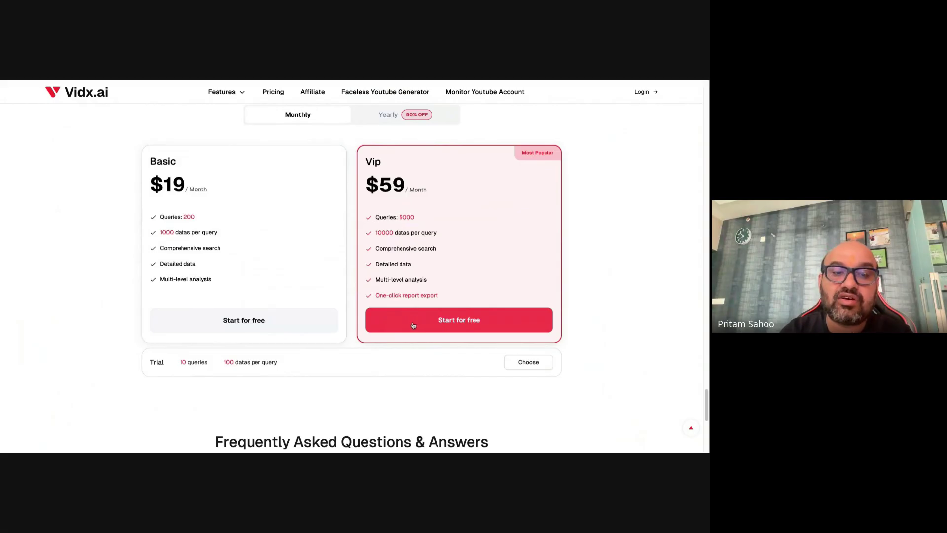
scroll(377, 353, up, 8)
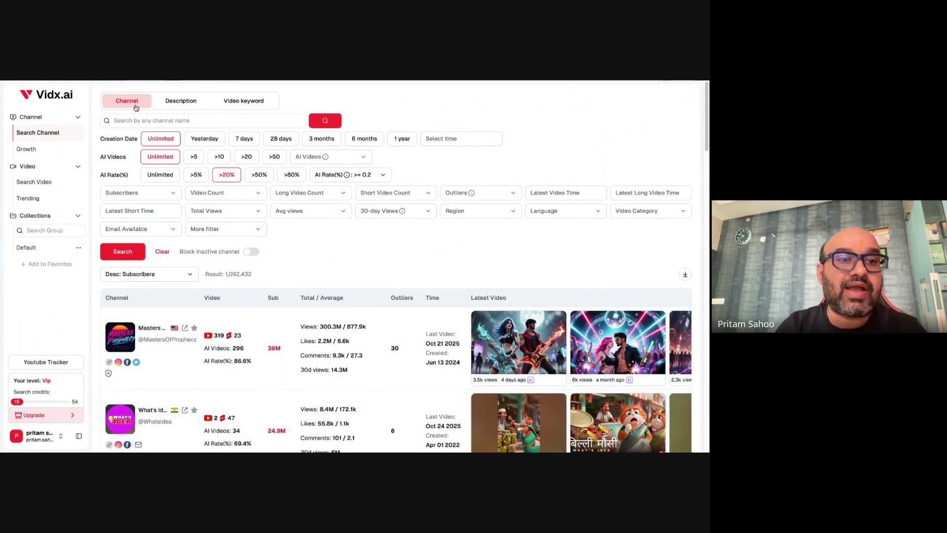
Look at the description and video keyword search modes of the channel search, and return to channel name search.
click(190, 105)
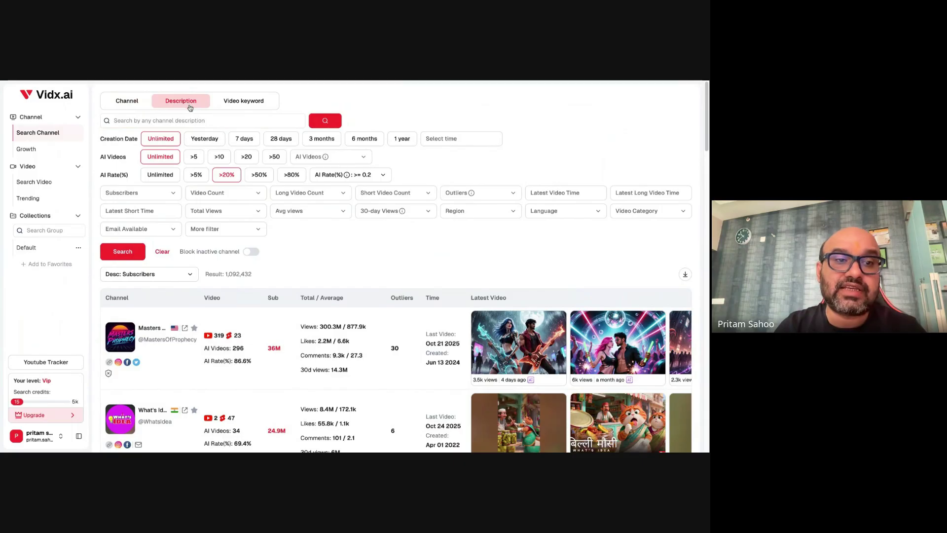
click(249, 107)
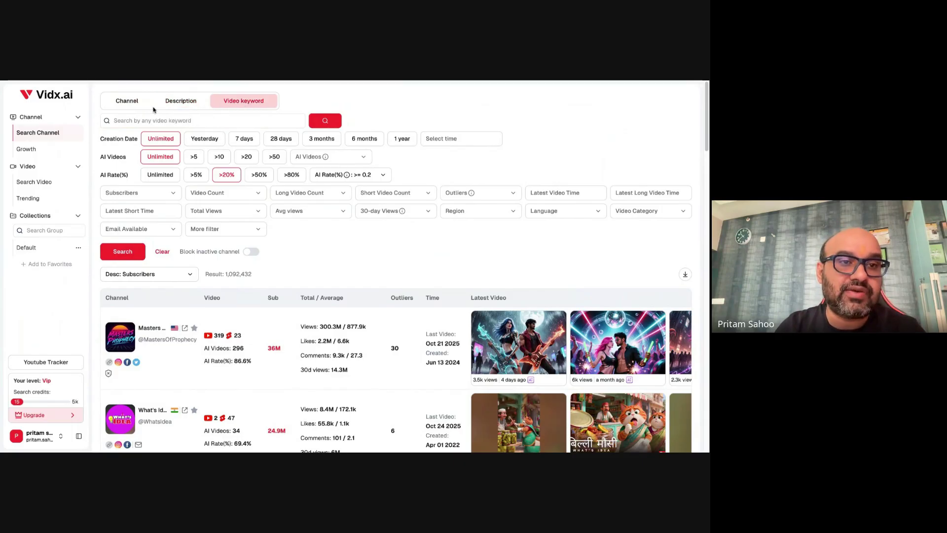
click(131, 106)
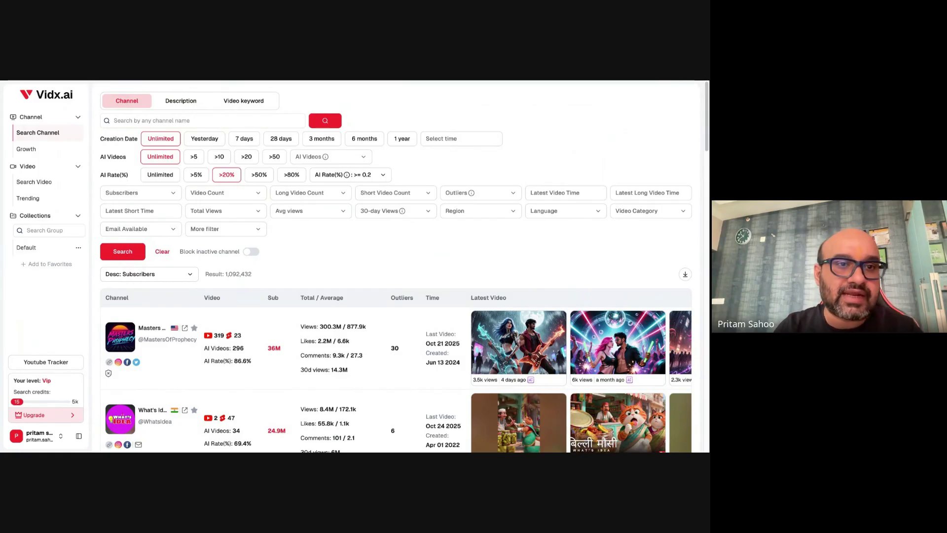
Search channels by description for "AI faceless channel".
click(183, 101)
click(152, 123)
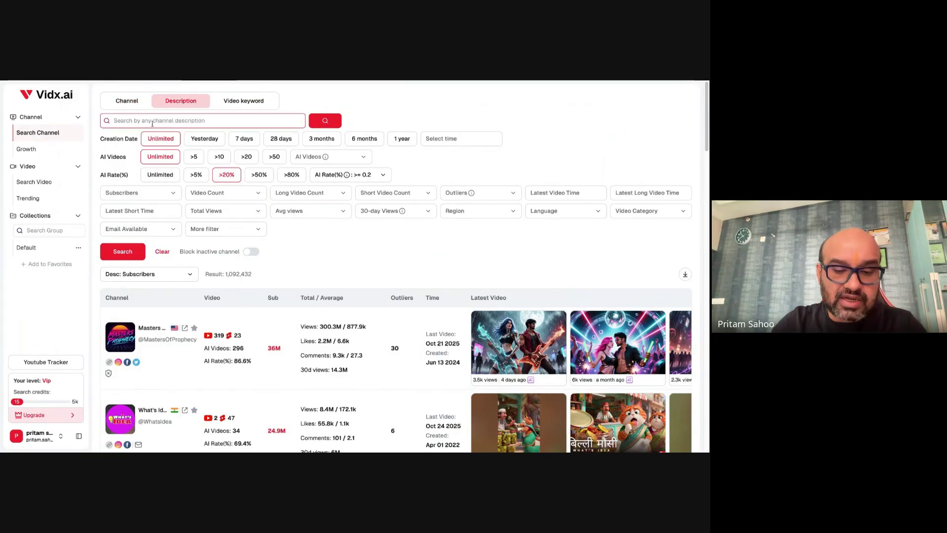
text(AI facele)
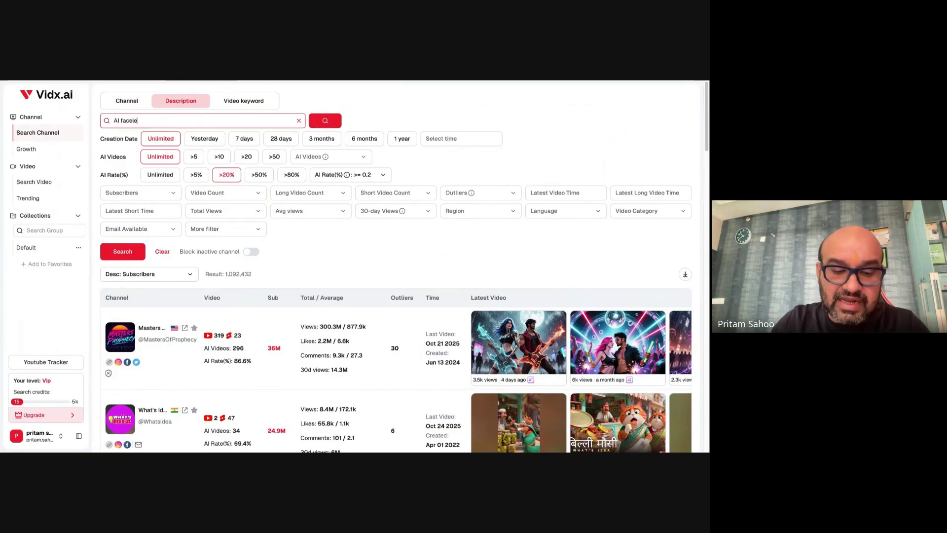
text(ss chaannel)
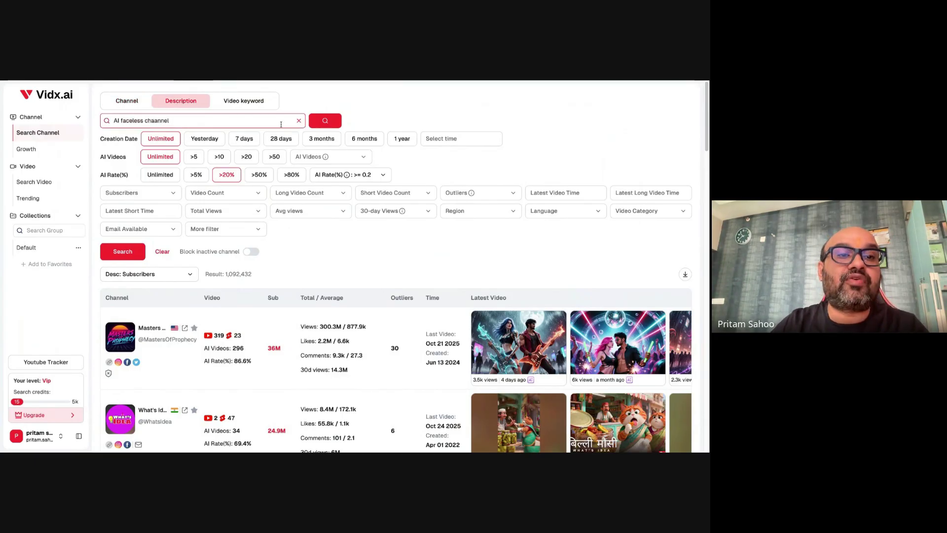
key(Left)
key(Left)
key(Left)
key(Left)
key(BackSpace)
click(322, 123)
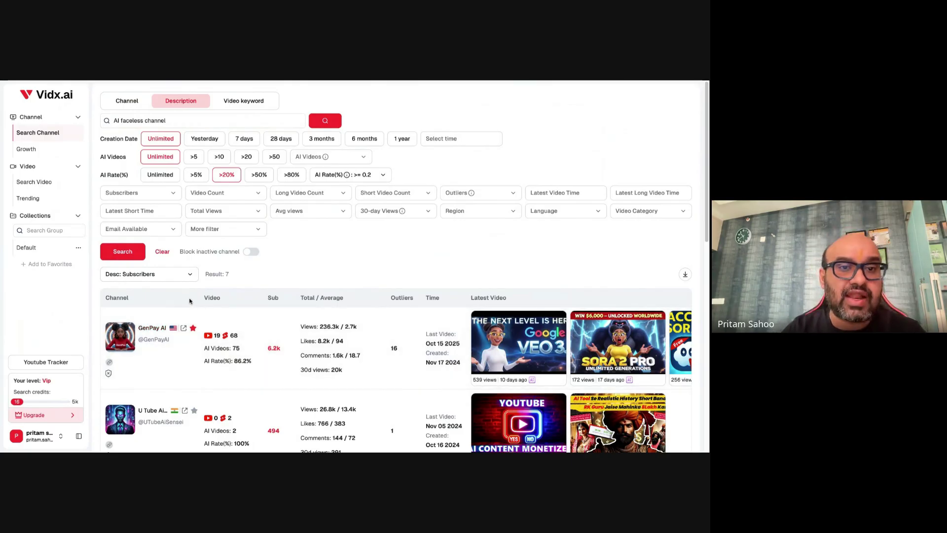
Look over the found channels and sort them by subscribers in descending order.
scroll(187, 308, down, 2)
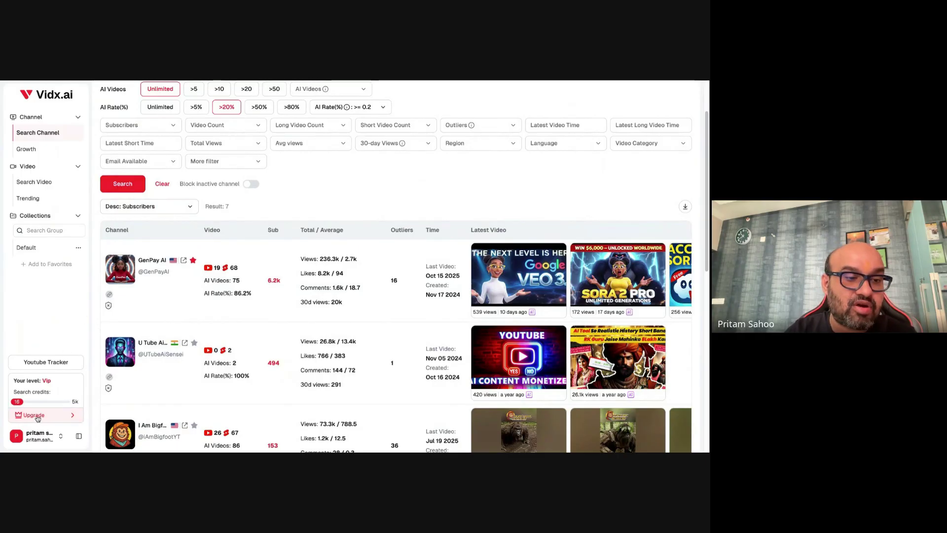
scroll(148, 247, up, 2)
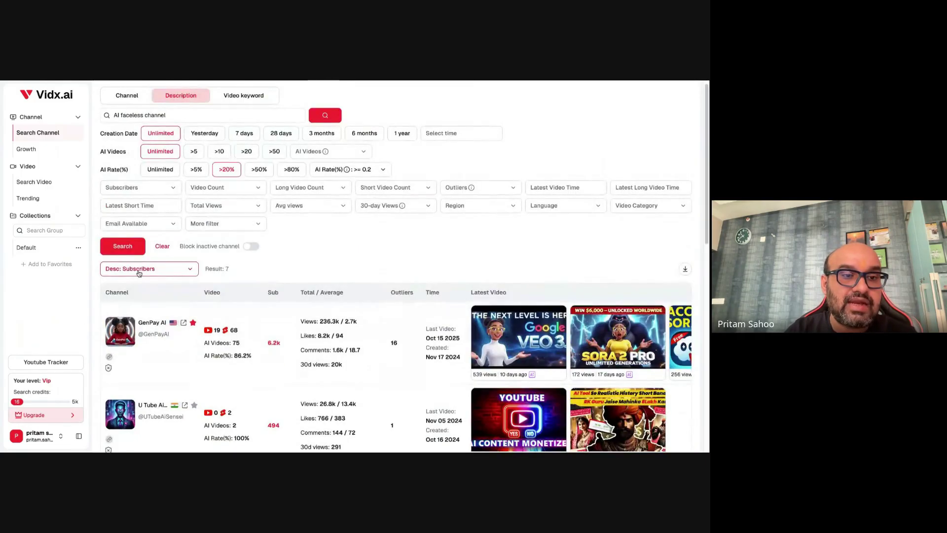
click(144, 269)
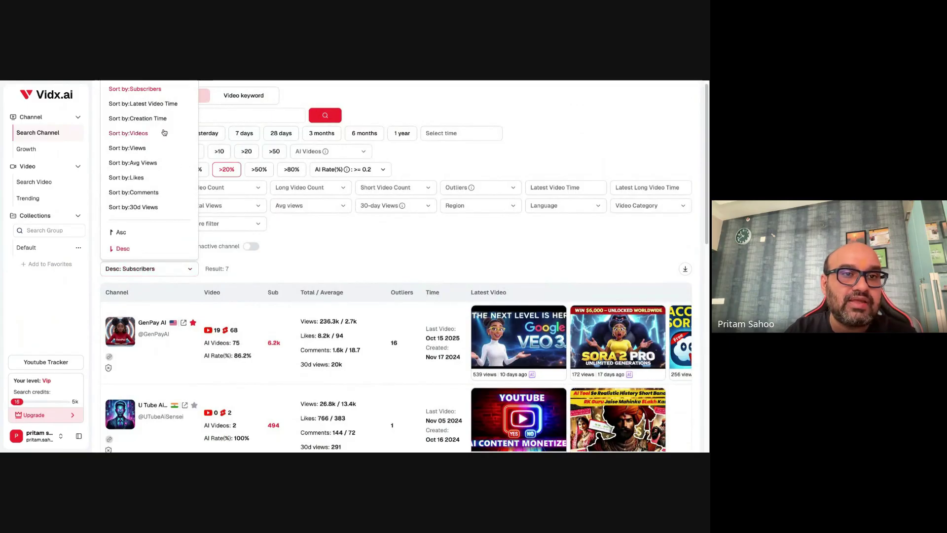
click(145, 90)
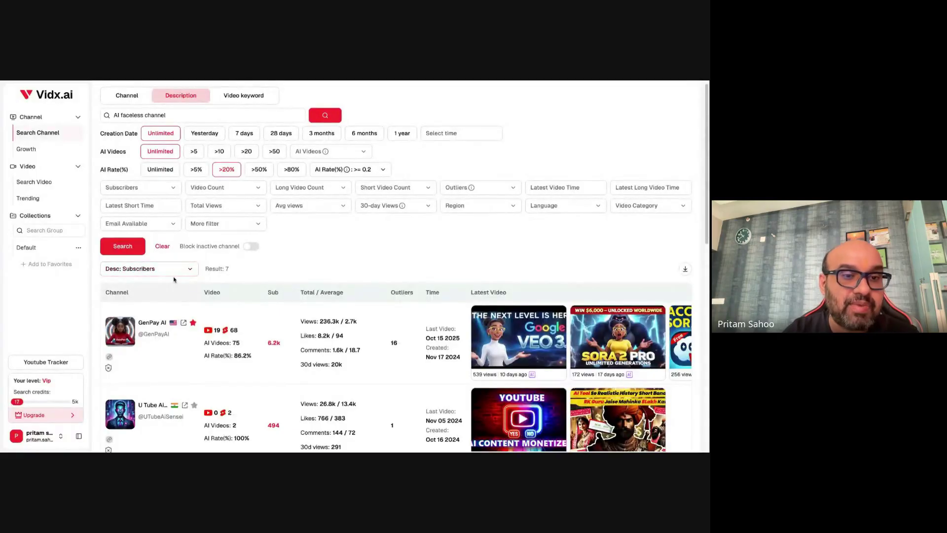
Examine the GenPay AI channel's dates, outliers, views, likes, comments, 30-day views, AI video count and AI rate in the results.
scroll(173, 280, down, 2)
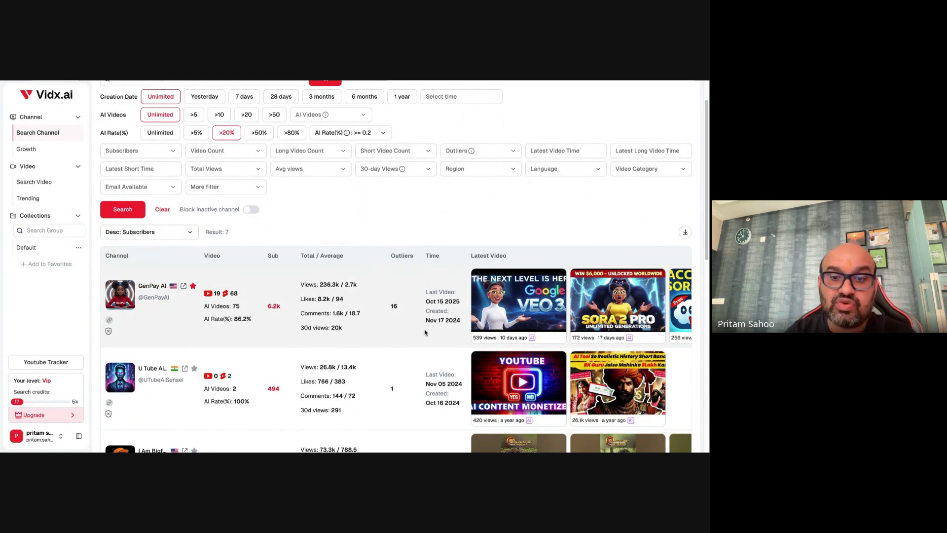
drag(427, 292, 459, 321)
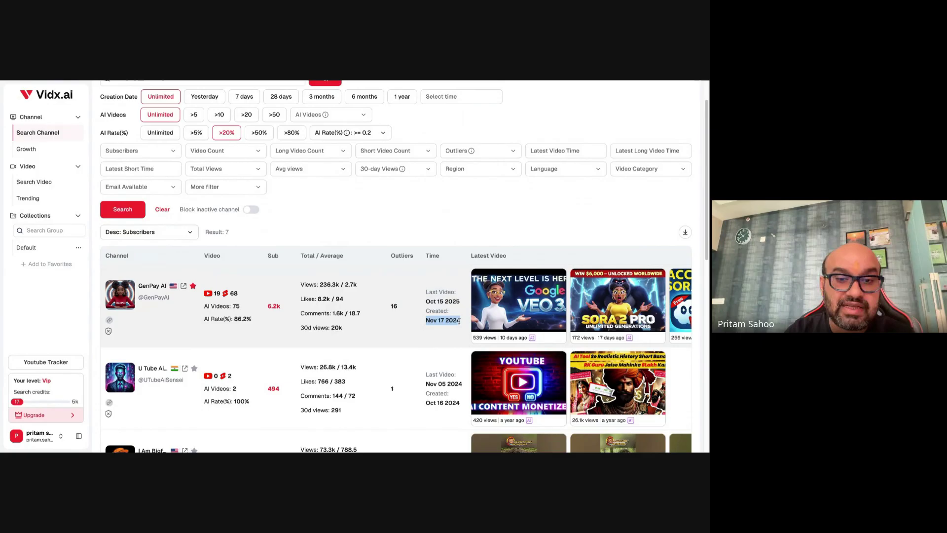
double_click(394, 306)
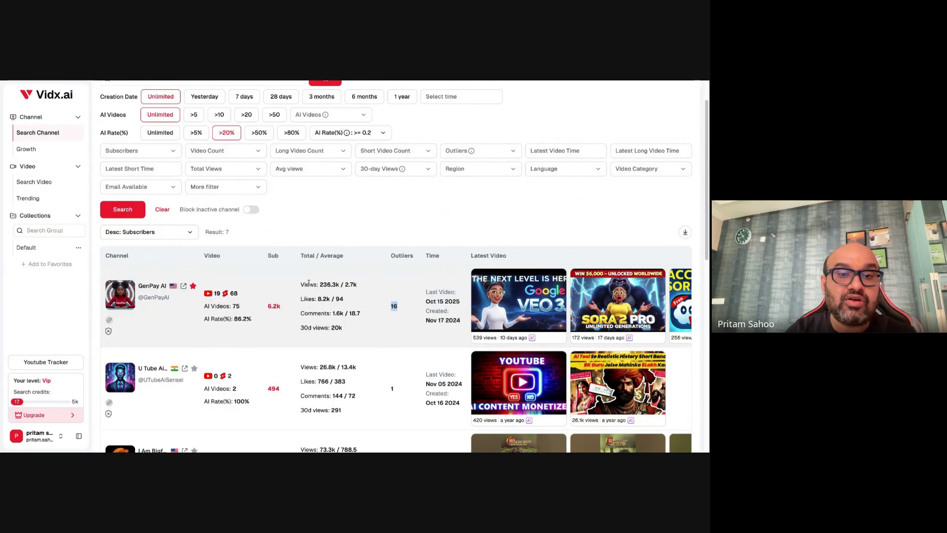
drag(299, 285, 336, 283)
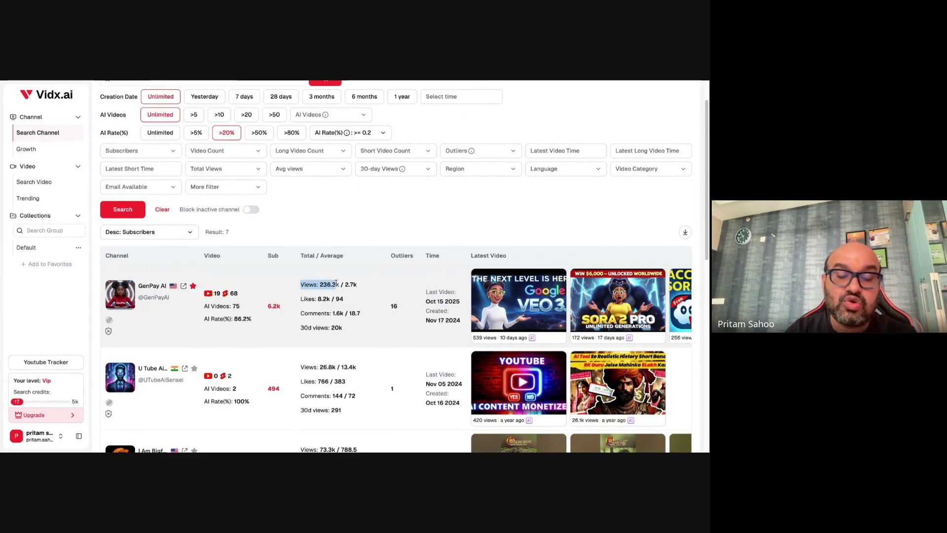
double_click(308, 299)
double_click(315, 313)
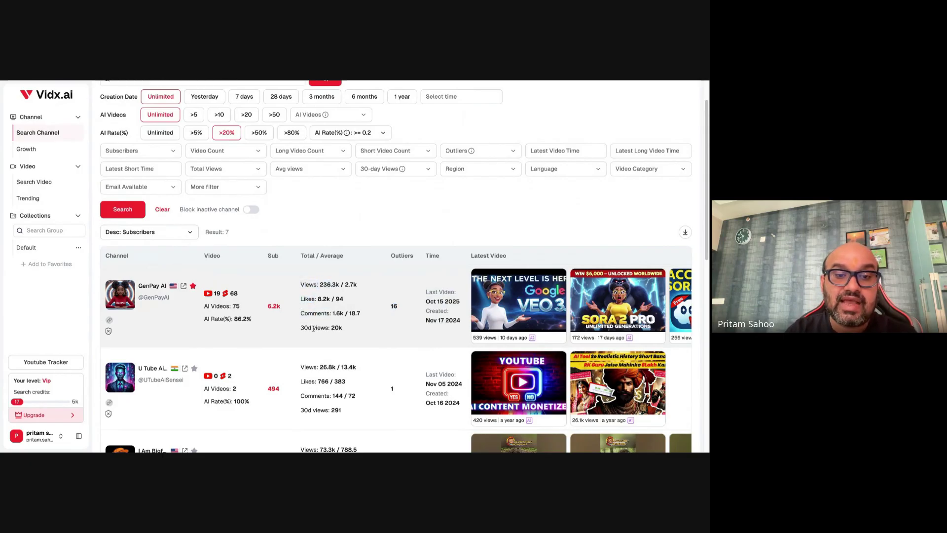
triple_click(314, 328)
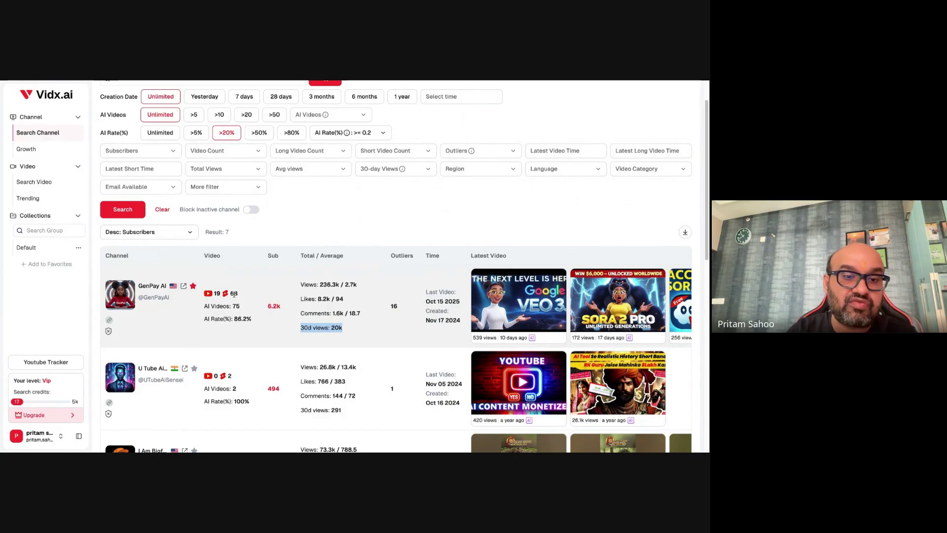
drag(204, 307, 241, 308)
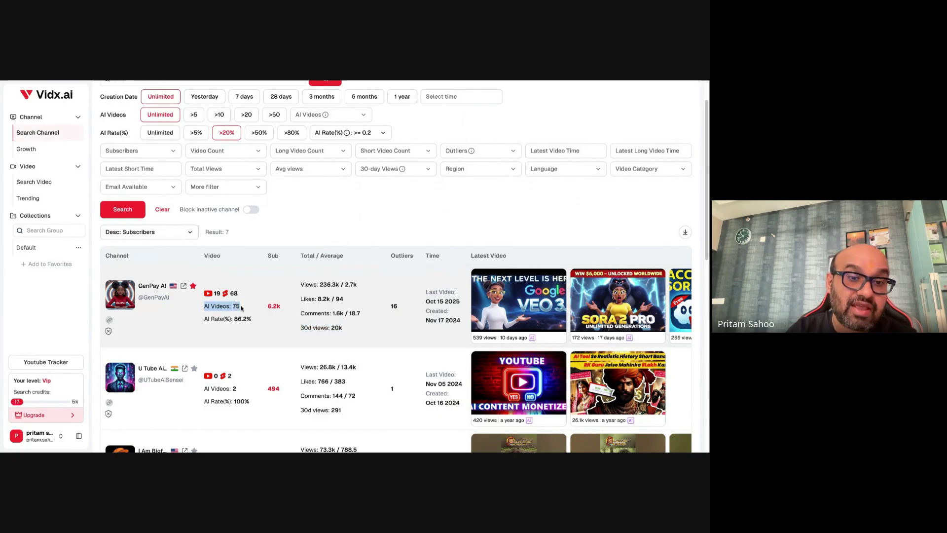
drag(205, 319, 233, 319)
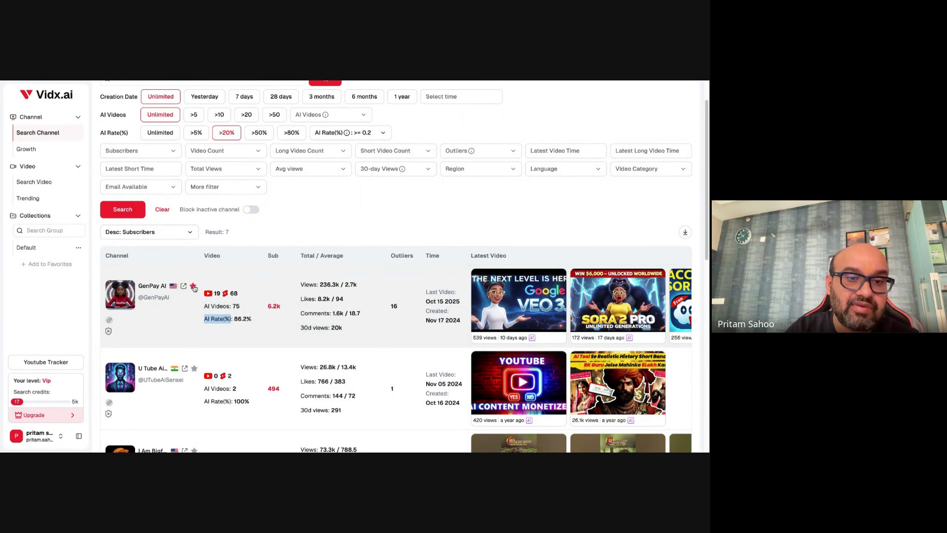
Open the GenPay AI channel's details and review its video count, average views and long-video list.
click(157, 289)
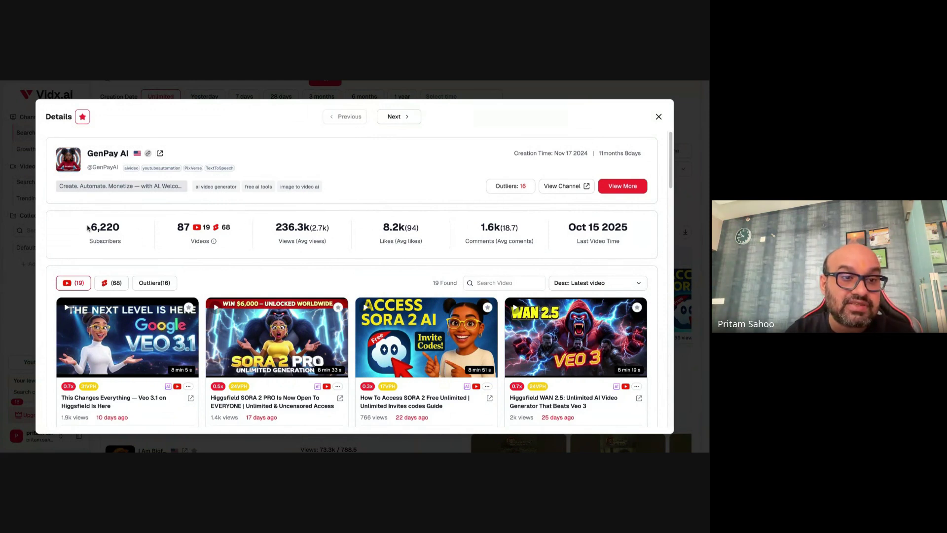
drag(172, 230, 237, 230)
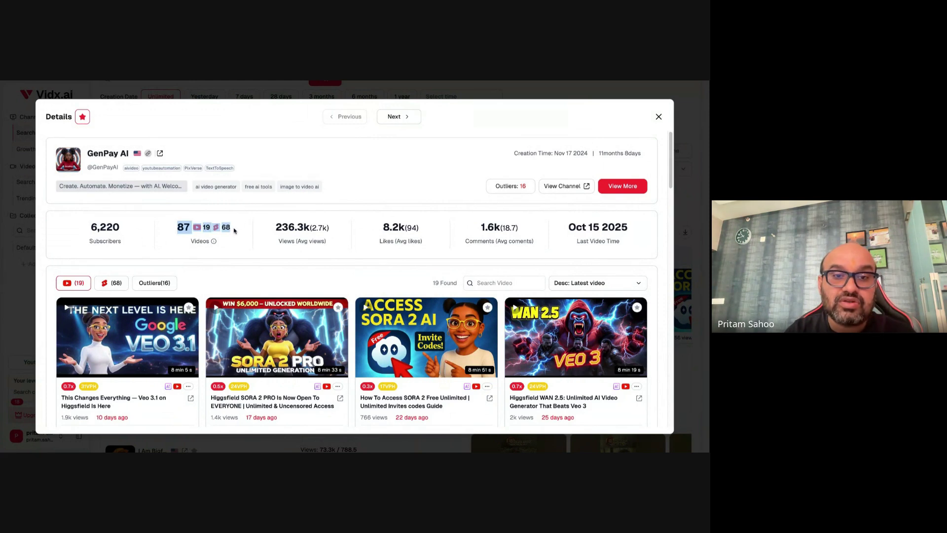
click(305, 240)
double_click(305, 240)
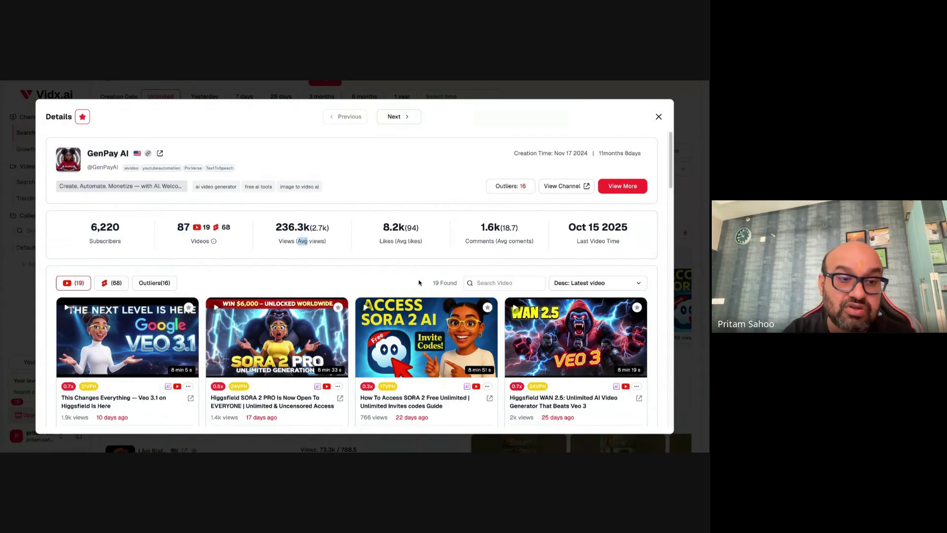
scroll(419, 282, down, 1)
scroll(419, 282, down, 3)
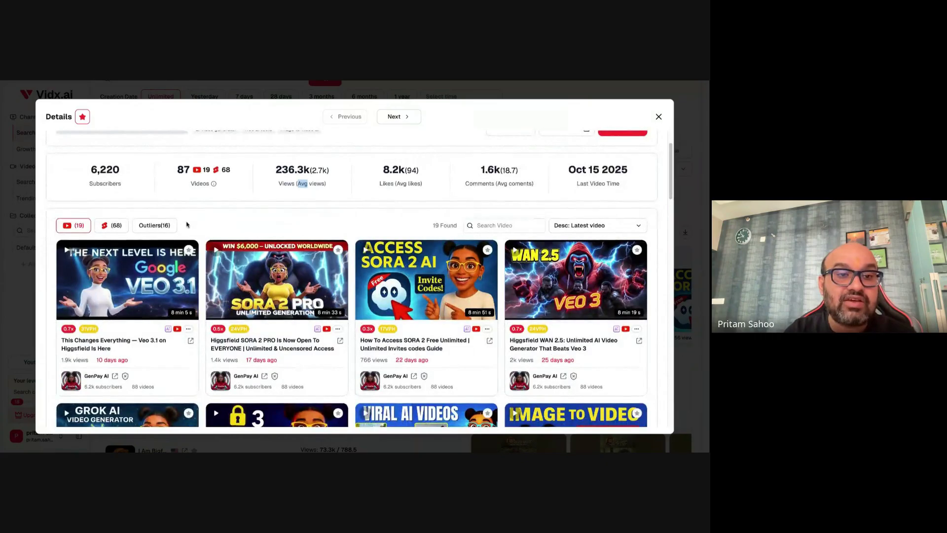
List the GenPay AI channel's outlier videos, sort them by popularity in descending order, and review the top ones.
click(150, 228)
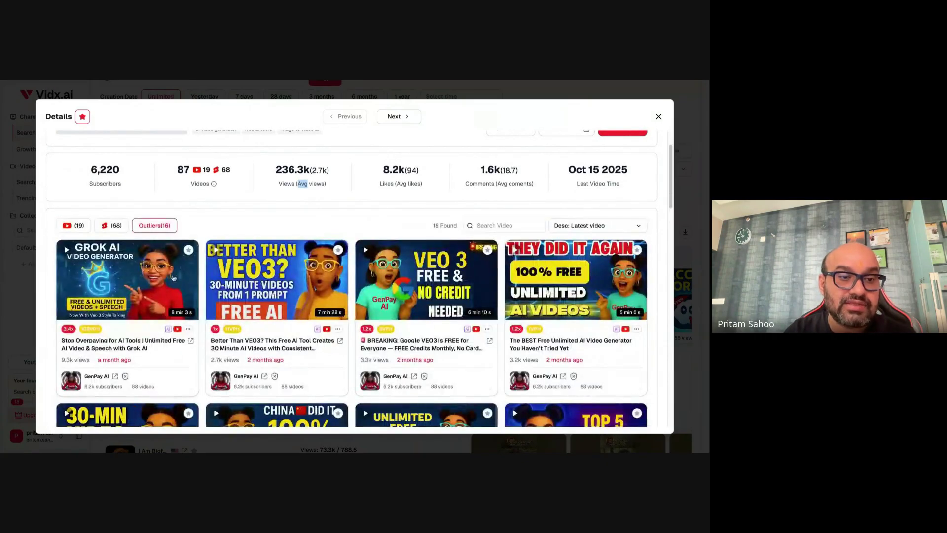
scroll(170, 279, down, 2)
click(587, 174)
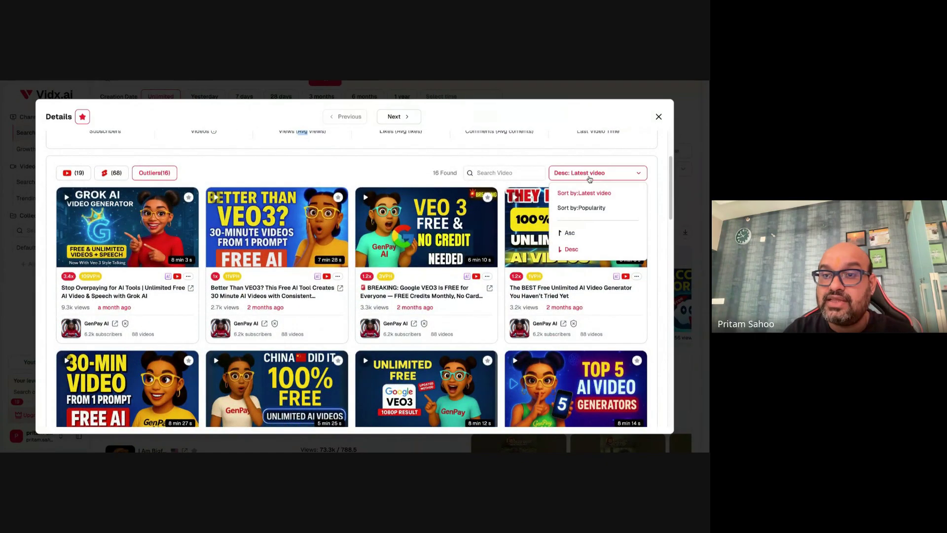
click(593, 209)
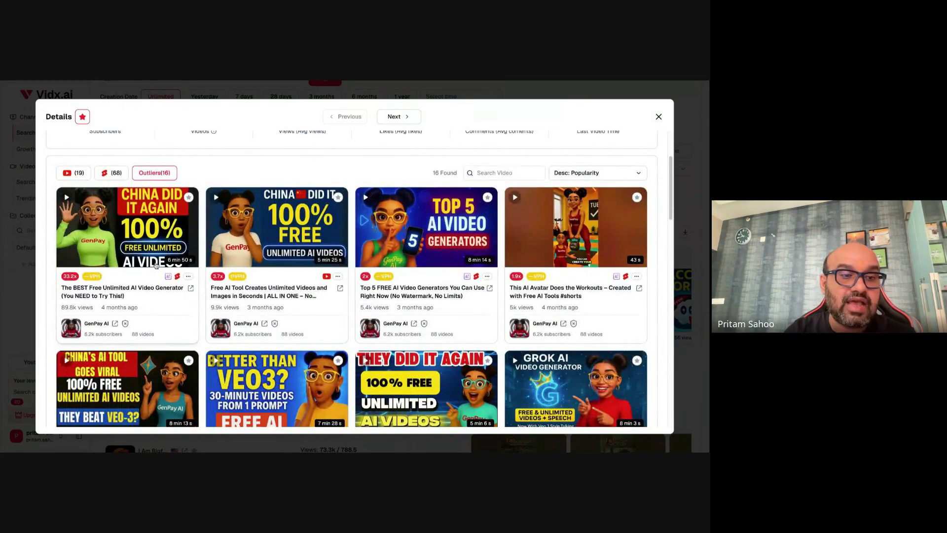
scroll(150, 232, up, 1)
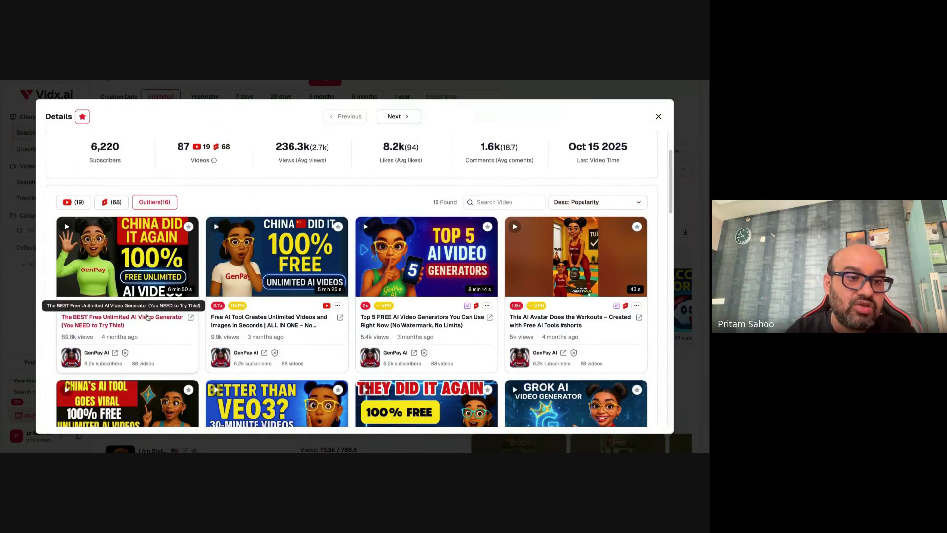
scroll(101, 330, down, 1)
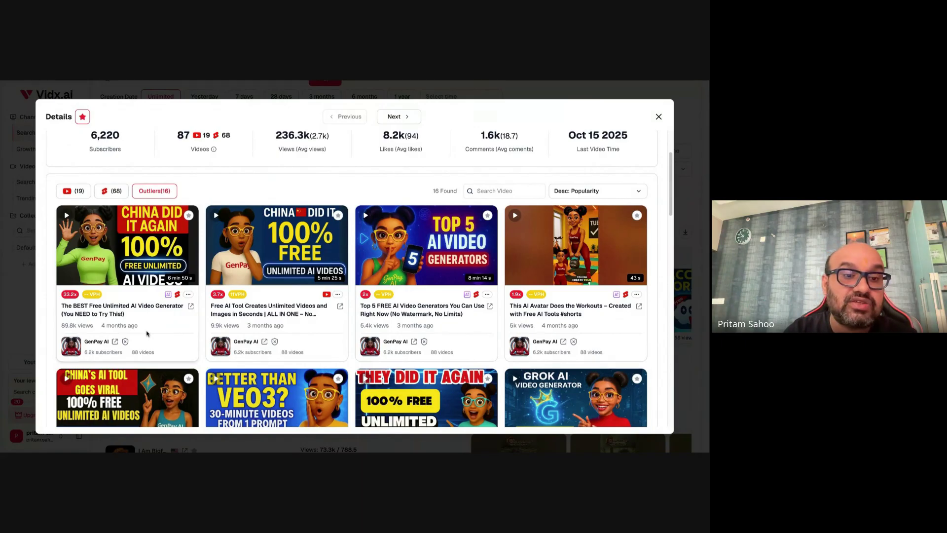
Review the channel's last-7-days channelytics, including views, subscribers, estimated revenue, longs versus shorts charts and the daily table.
scroll(147, 334, down, 12)
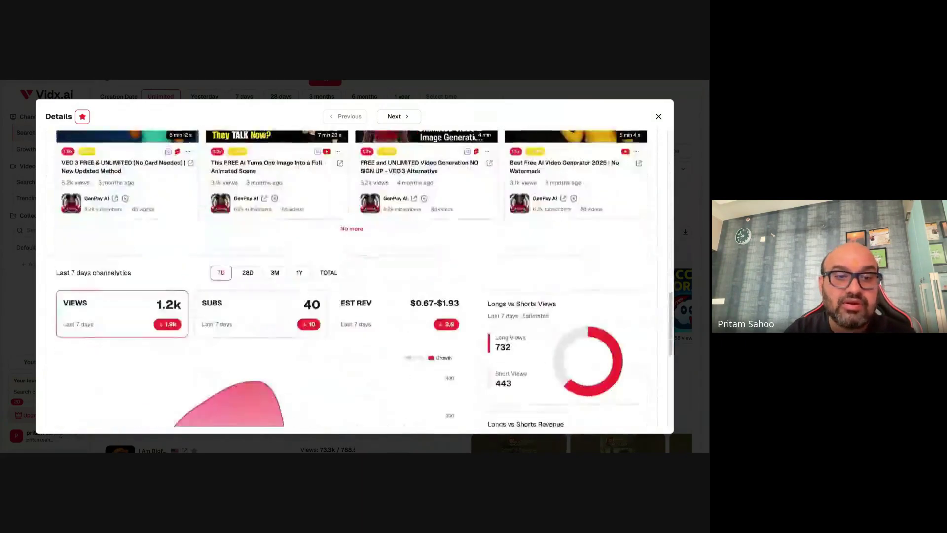
scroll(146, 333, down, 5)
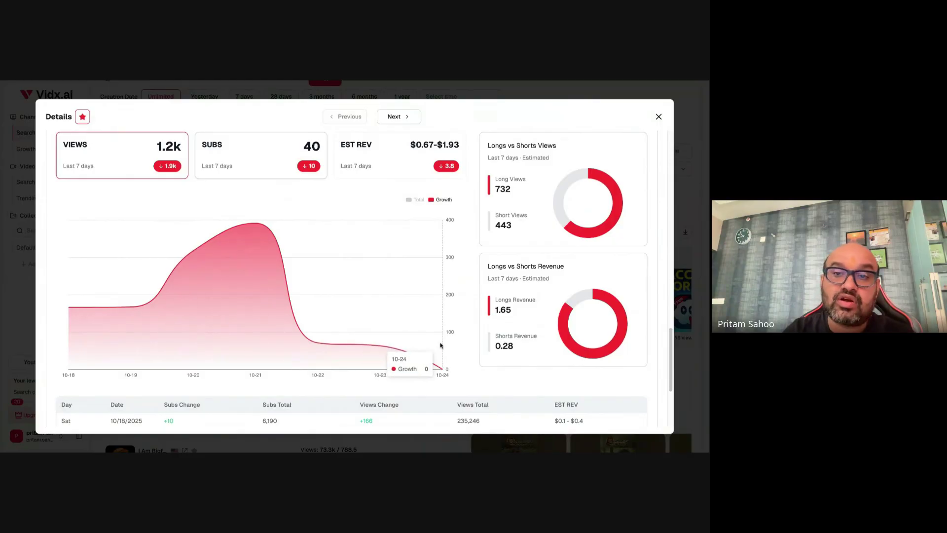
scroll(434, 341, down, 3)
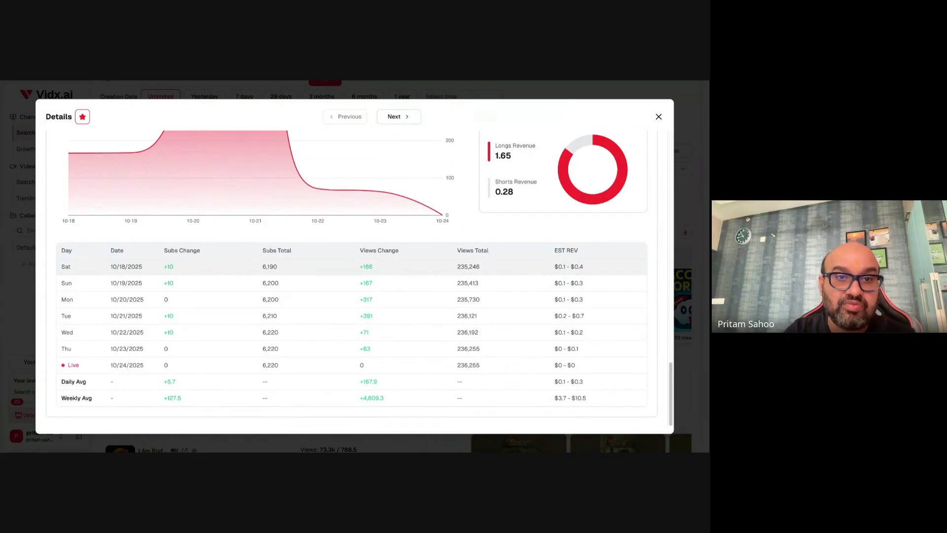
Open GenPay AI's full channel page and look through its videos and video analytics, including channel tags and usage, before returning to the details.
scroll(596, 194, up, 10)
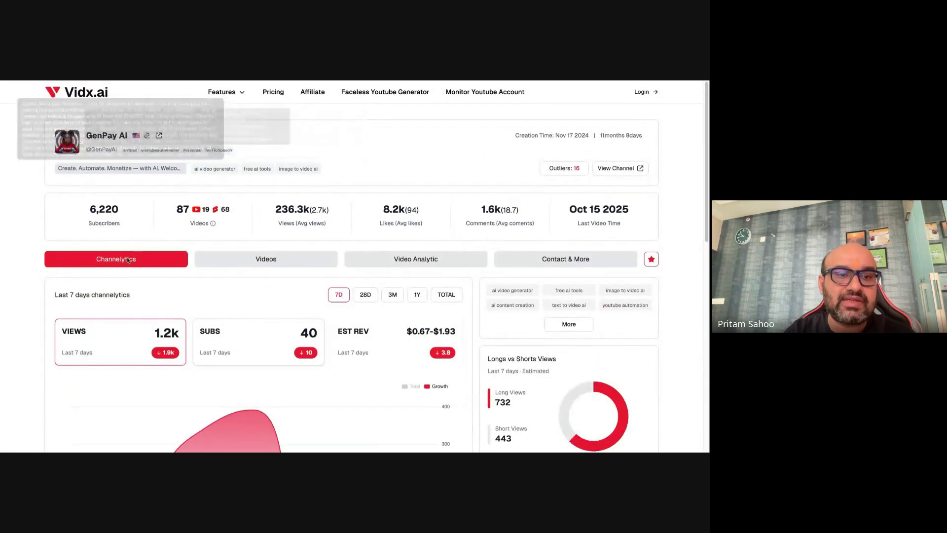
scroll(178, 345, down, 2)
click(263, 196)
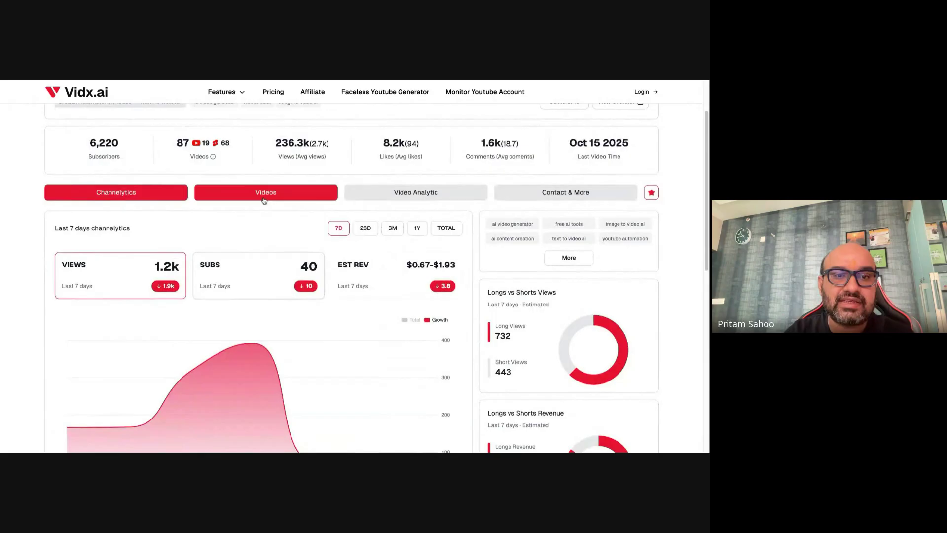
click(416, 194)
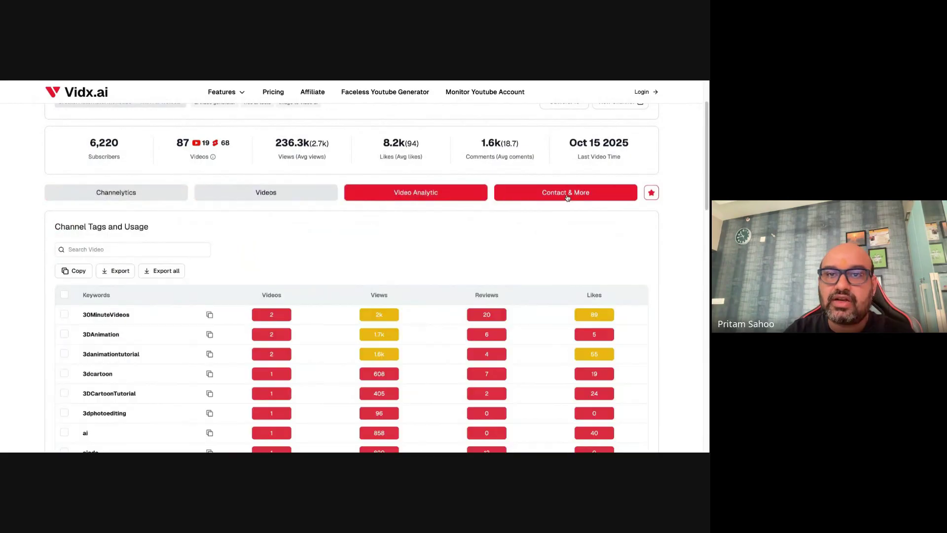
scroll(327, 268, down, 6)
scroll(328, 268, up, 8)
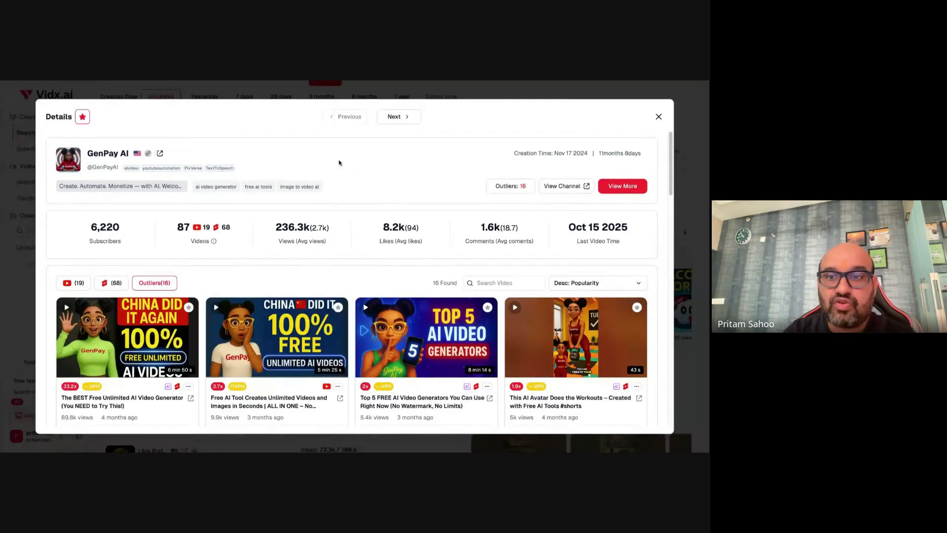
View the details of the next channel in the results and close them.
click(399, 118)
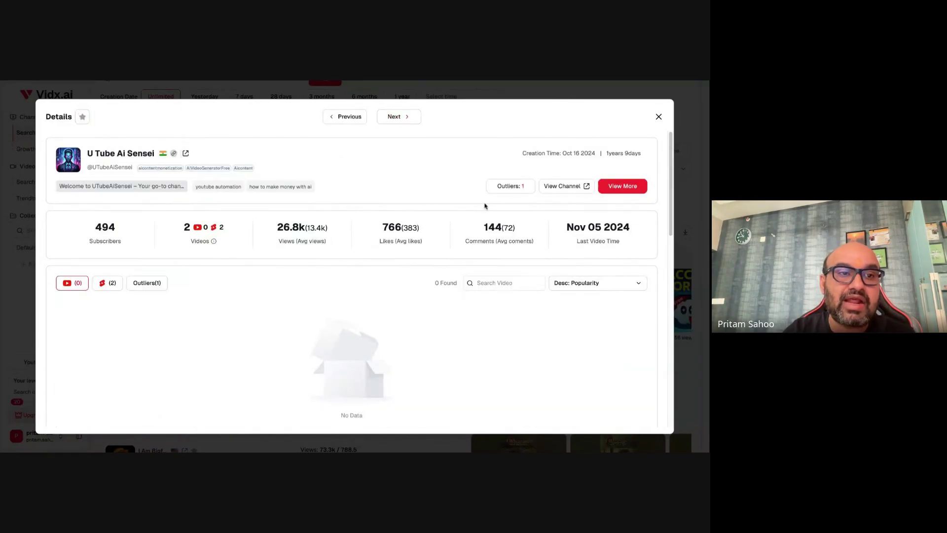
click(658, 118)
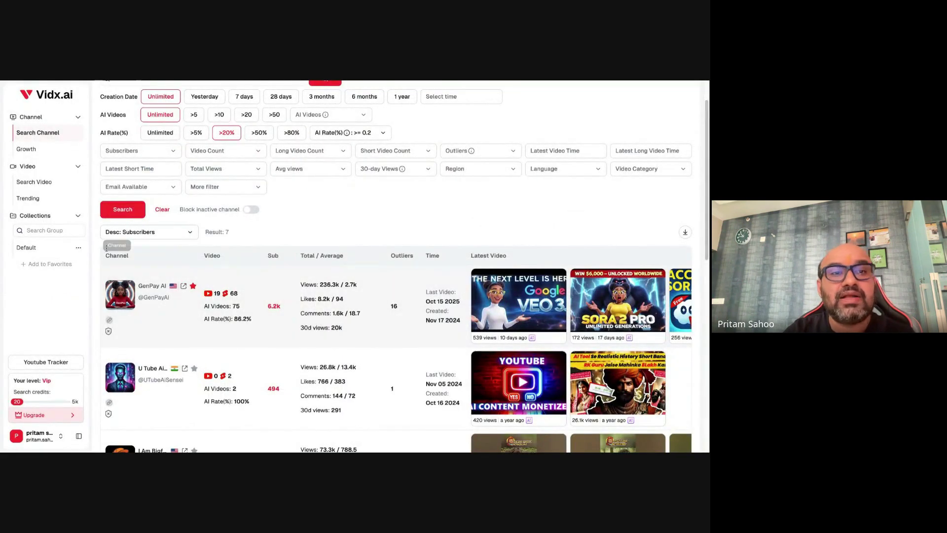
Try the Channel search mode, switch the channel search to Video keyword, and check the definition of the Outliers filter.
scroll(68, 247, up, 1)
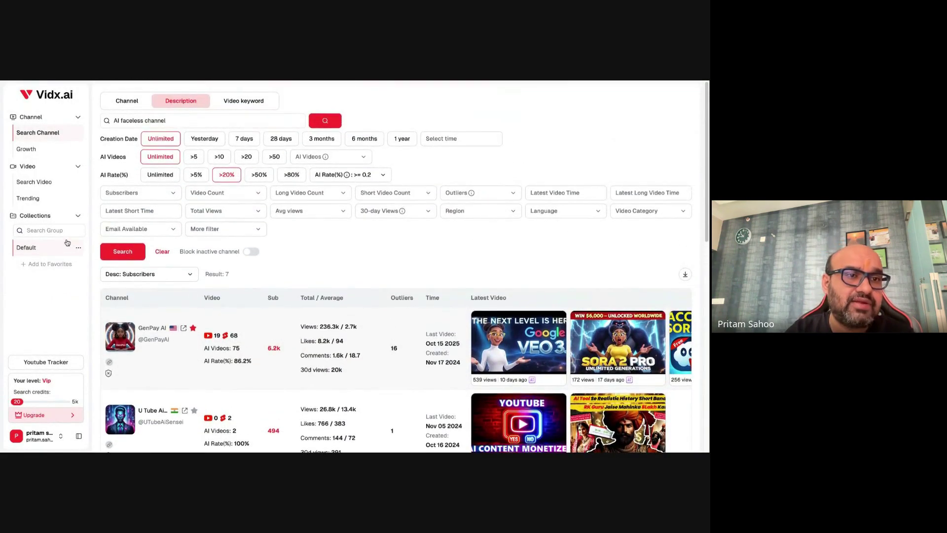
click(126, 99)
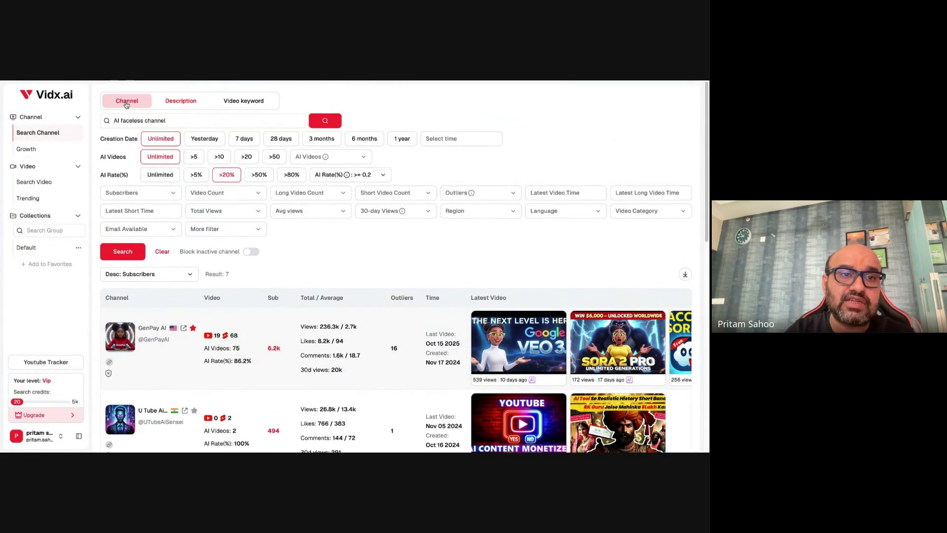
click(235, 102)
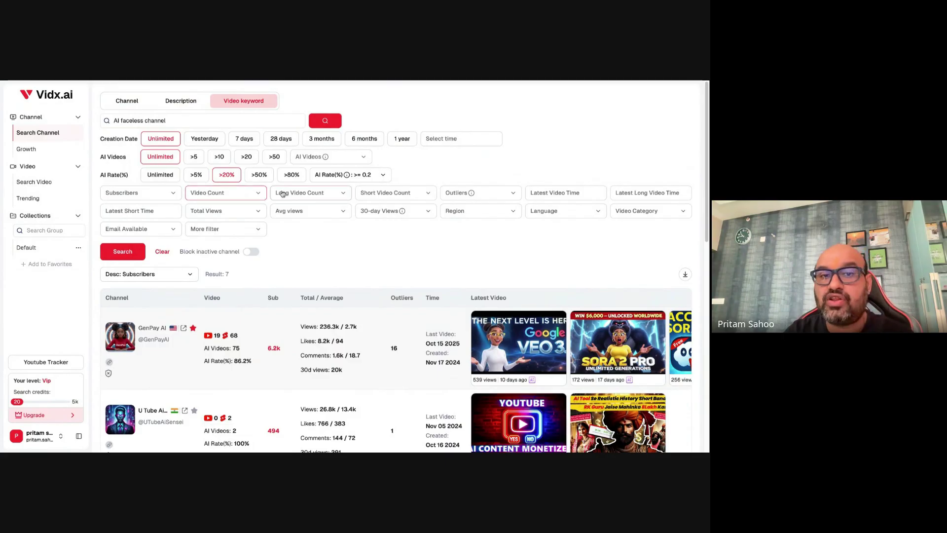
mouse_move(473, 193)
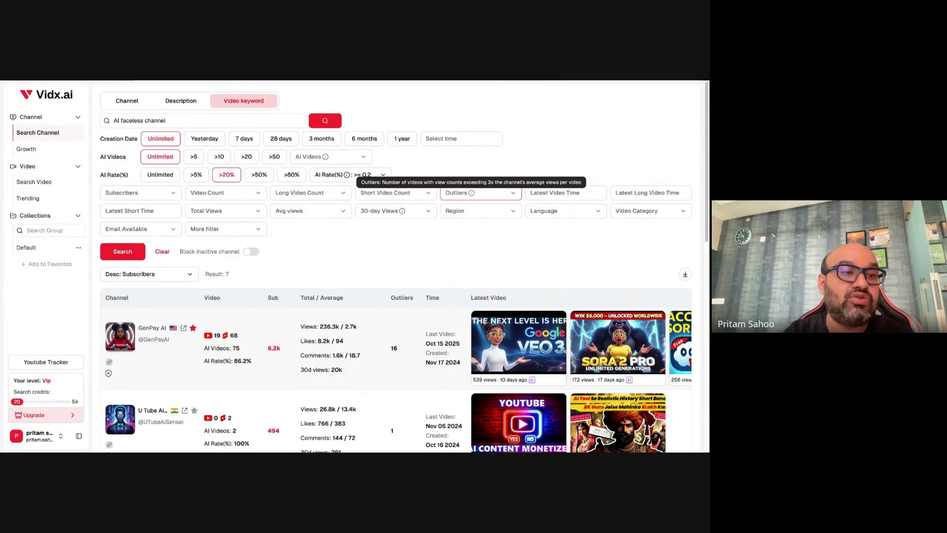
Open the channel growth ranking, look over the fastest-growing channels by subscribers, and enable blocking of inactive channels.
click(32, 151)
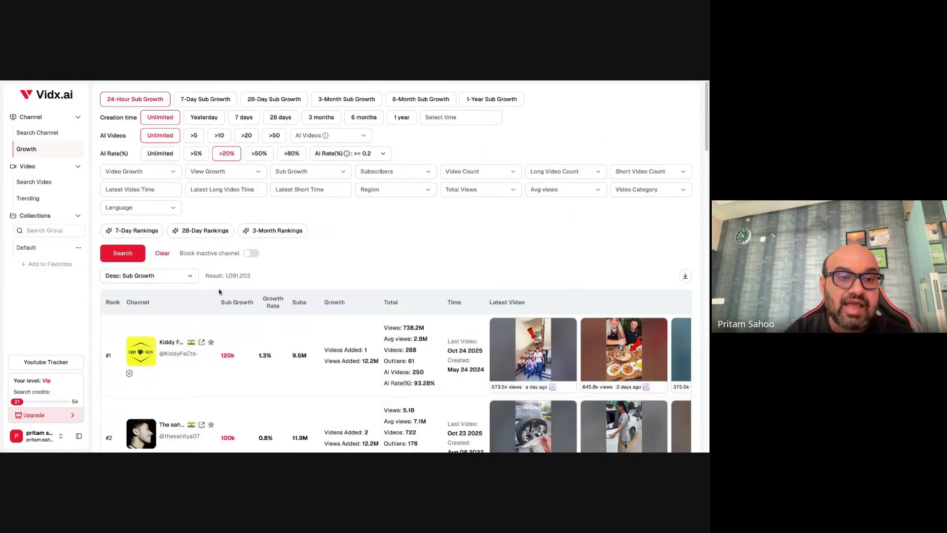
scroll(219, 291, down, 1)
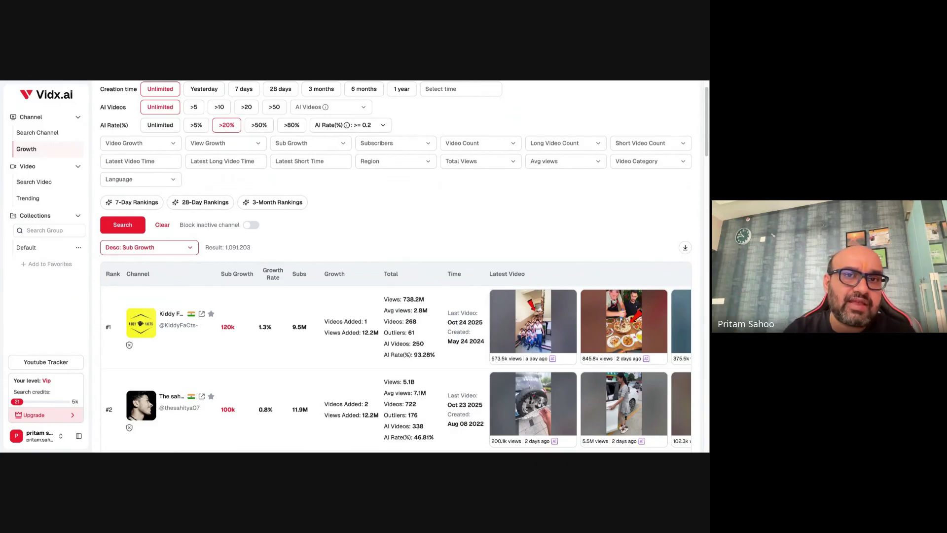
click(249, 225)
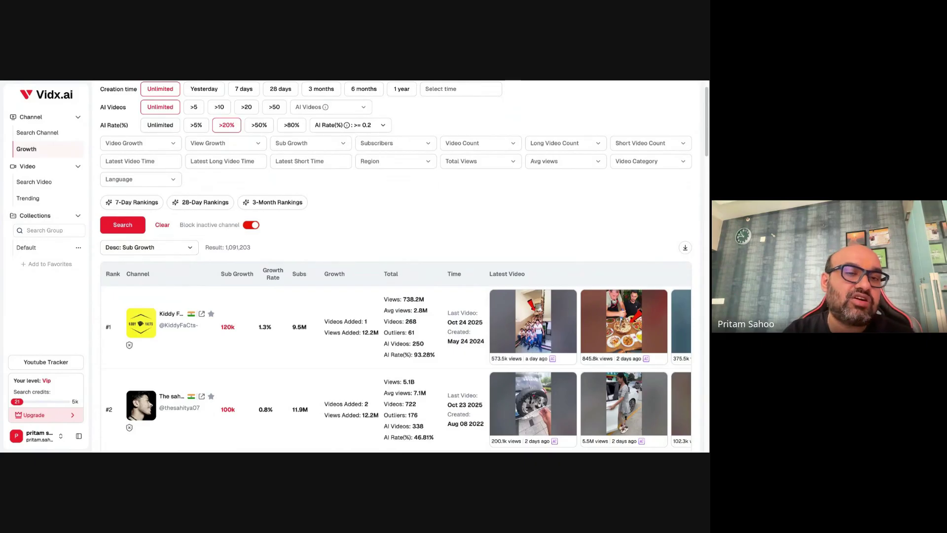
Open the video search and sort its results by views in descending order to review the most-viewed videos.
click(48, 186)
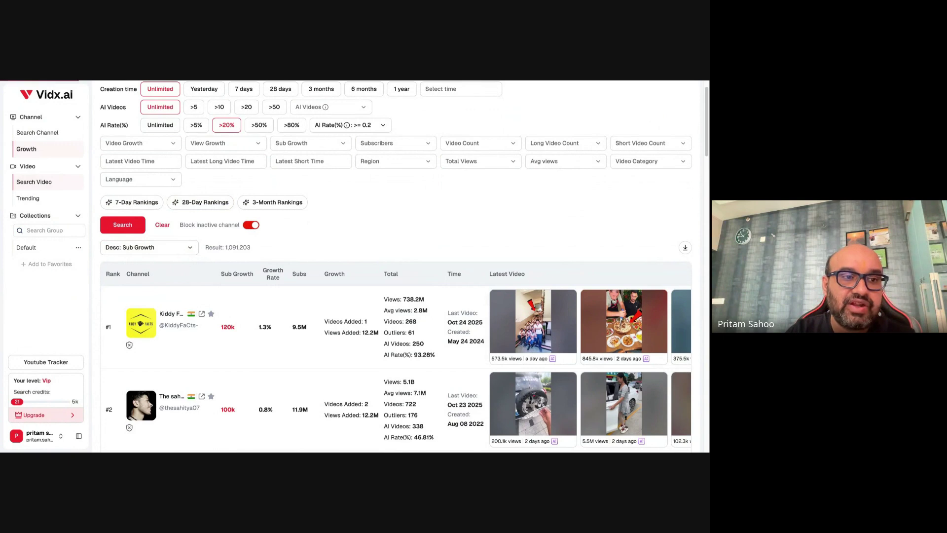
click(34, 182)
click(177, 240)
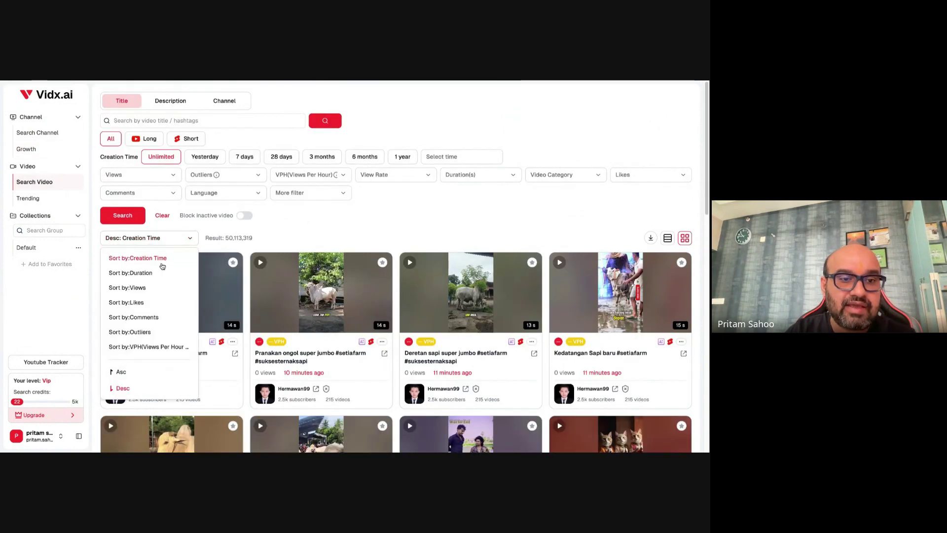
click(147, 288)
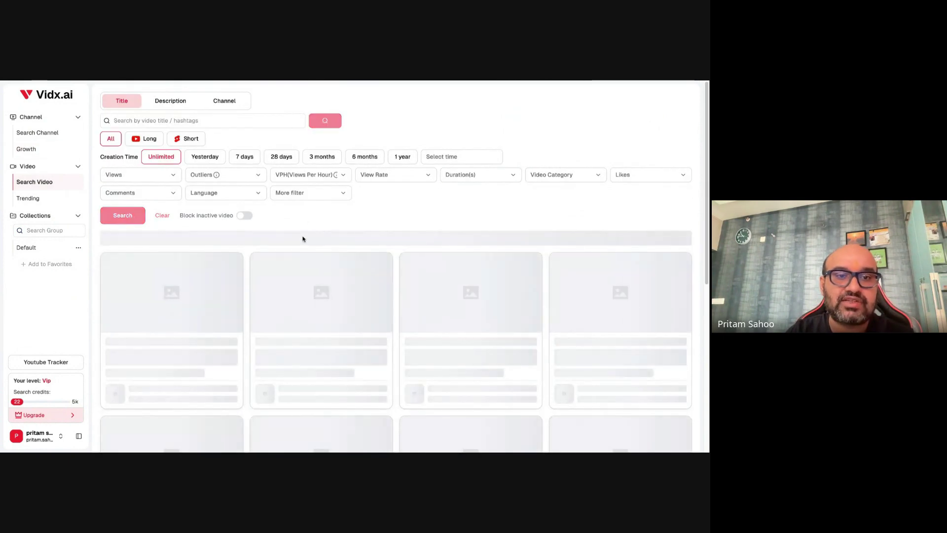
scroll(315, 239, down, 1)
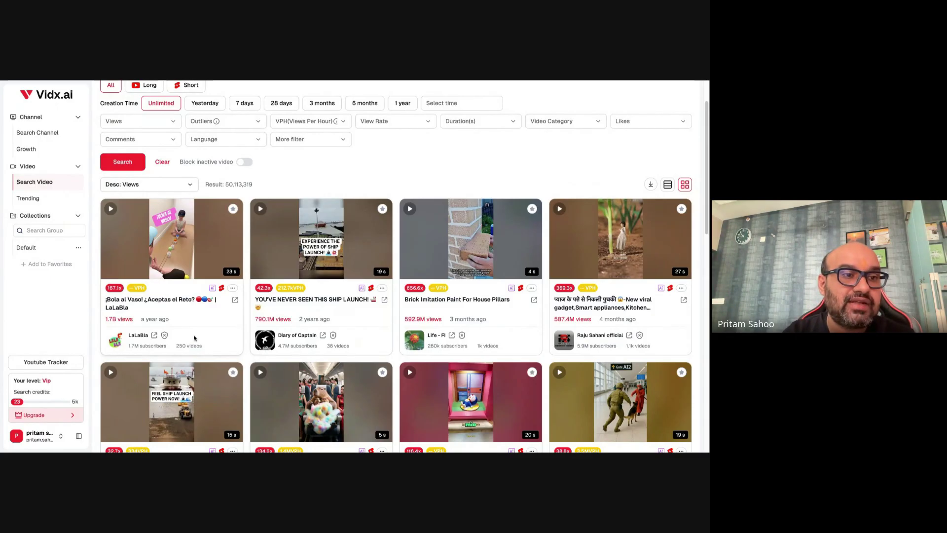
Open the trending videos and browse the listed results.
click(37, 200)
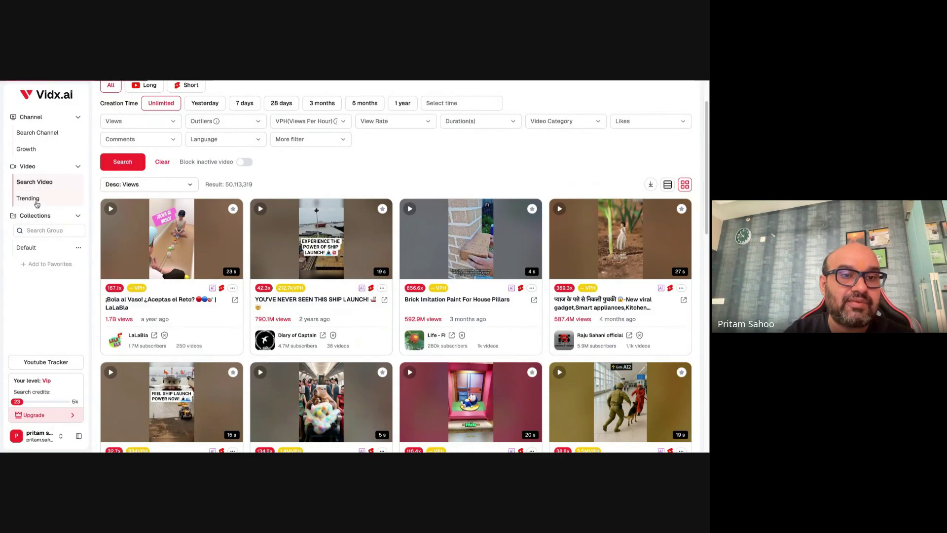
scroll(188, 306, down, 2)
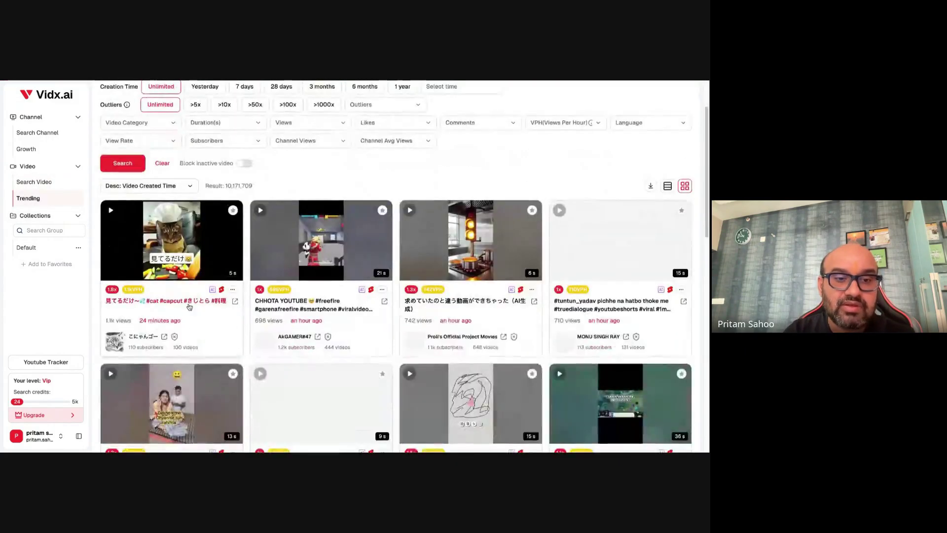